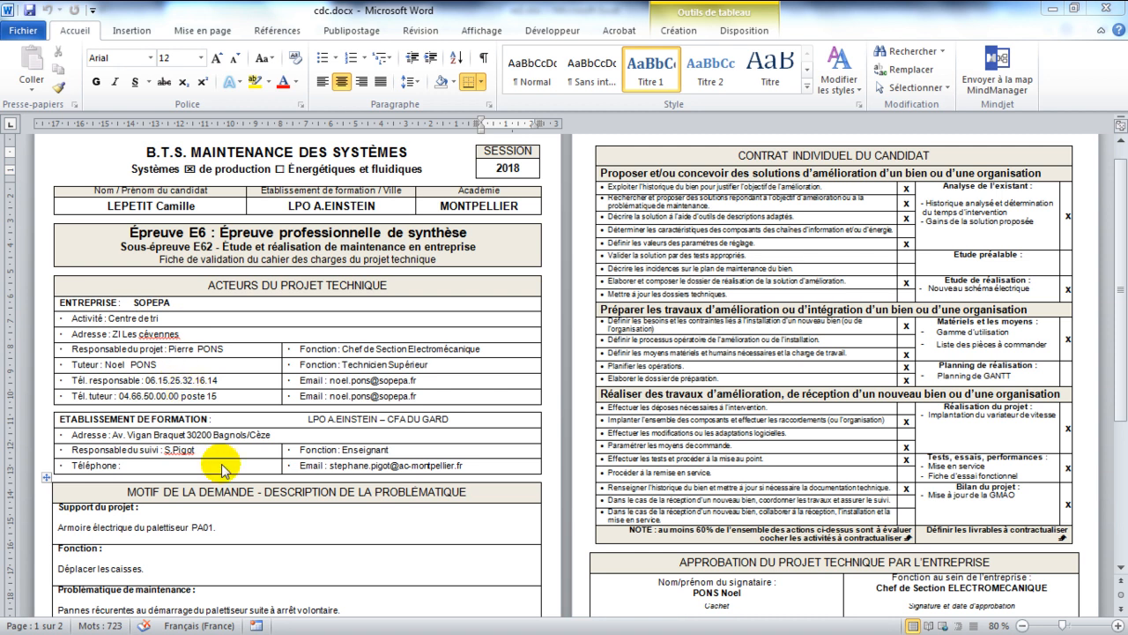
- Review the project specification's participants, problem description and individual candidate contract in cdc.docx
scroll(229, 496, "down", 2)
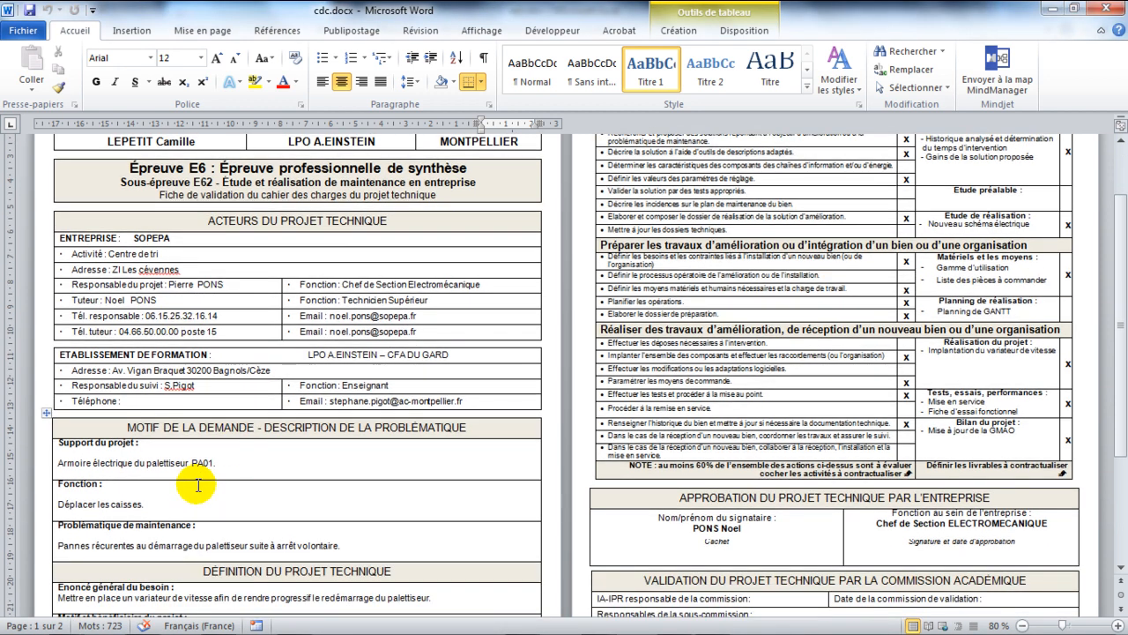
scroll(194, 483, "down", 1)
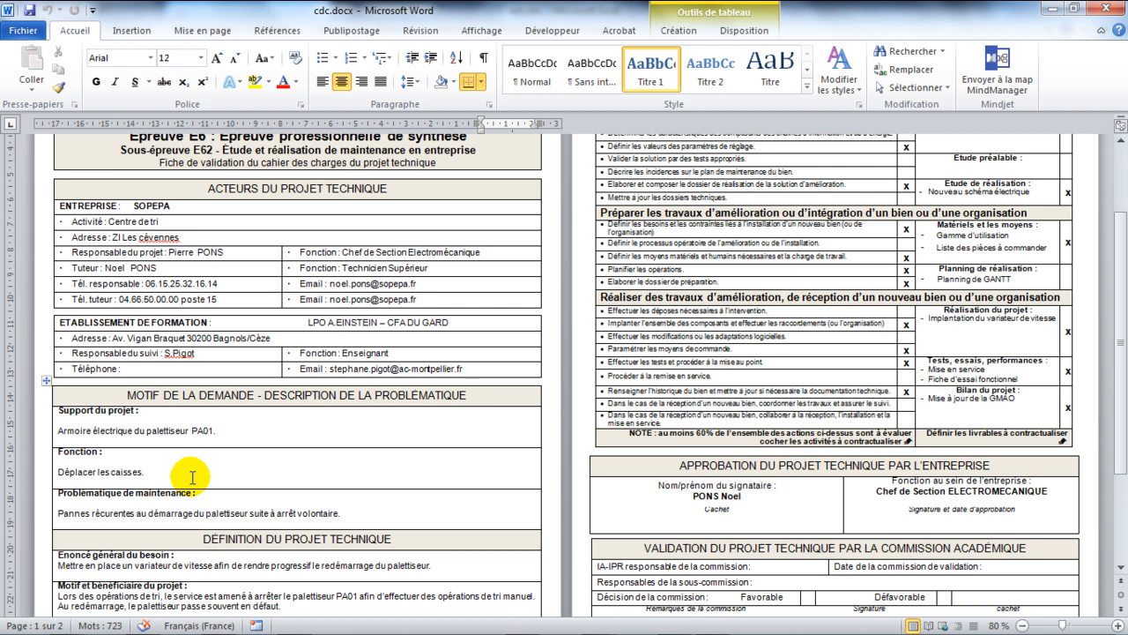
scroll(617, 450, "up", 4)
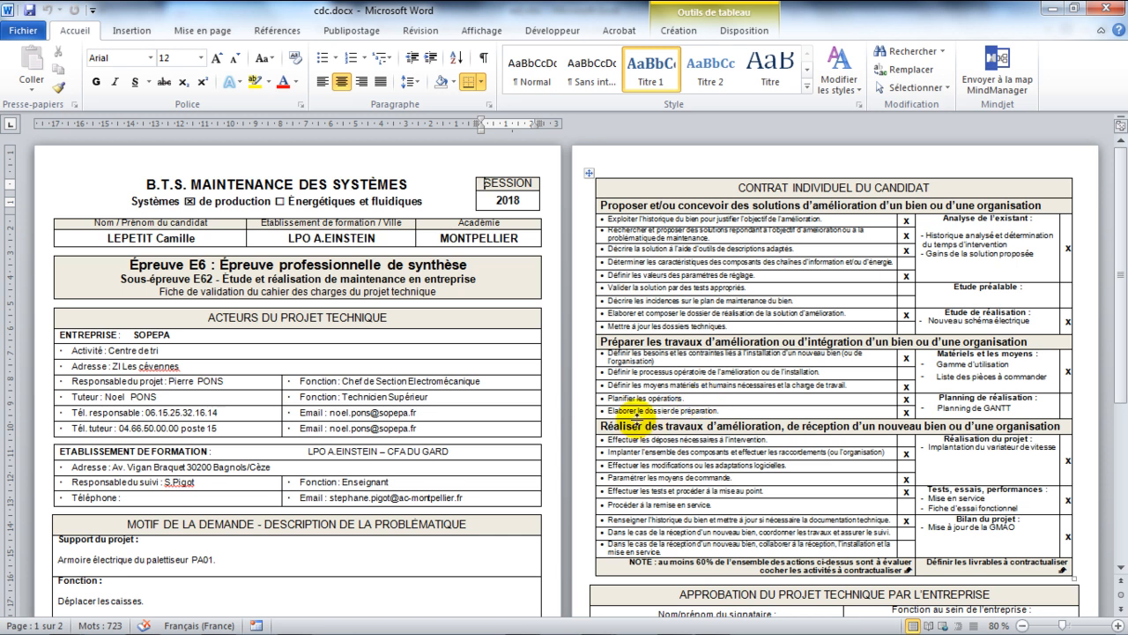
left_click(721, 412)
scroll(722, 410, "down", 1)
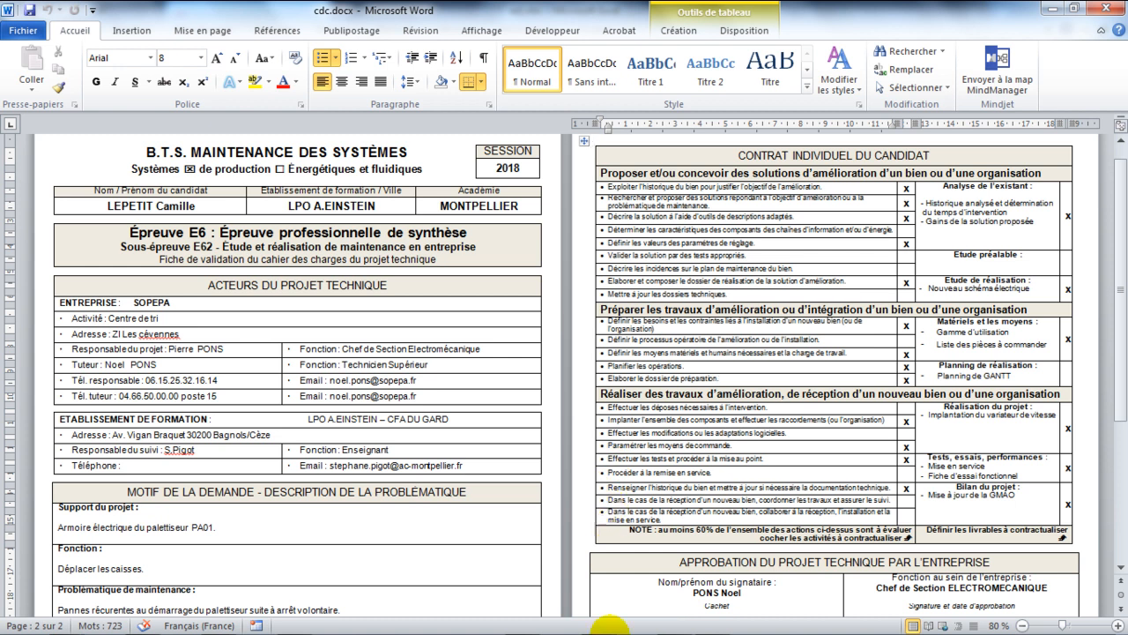
- Switch to the Excel workbook ex1.xlsx and review the project hypotheses, task table and remarks
left_click(674, 625)
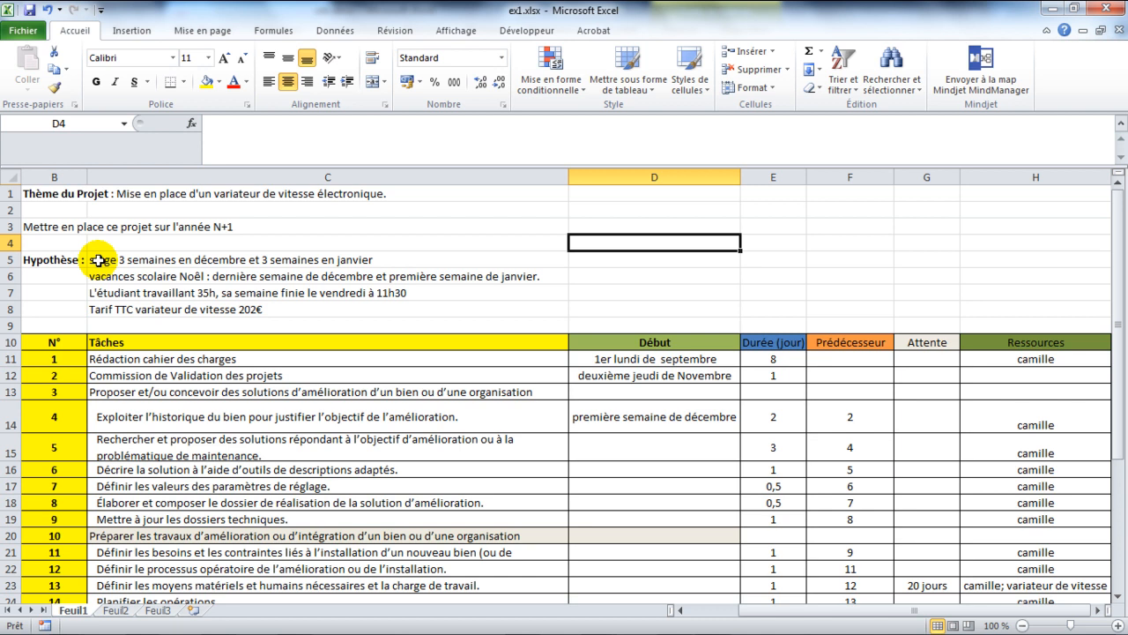
scroll(99, 260, "down", 3)
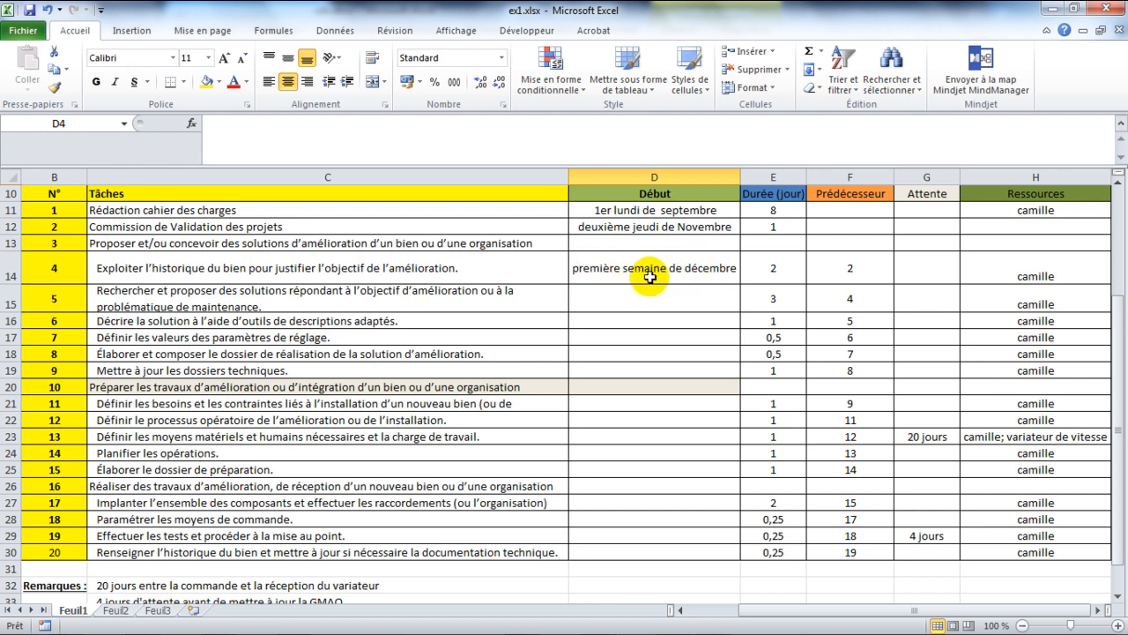
scroll(339, 352, "down", 2)
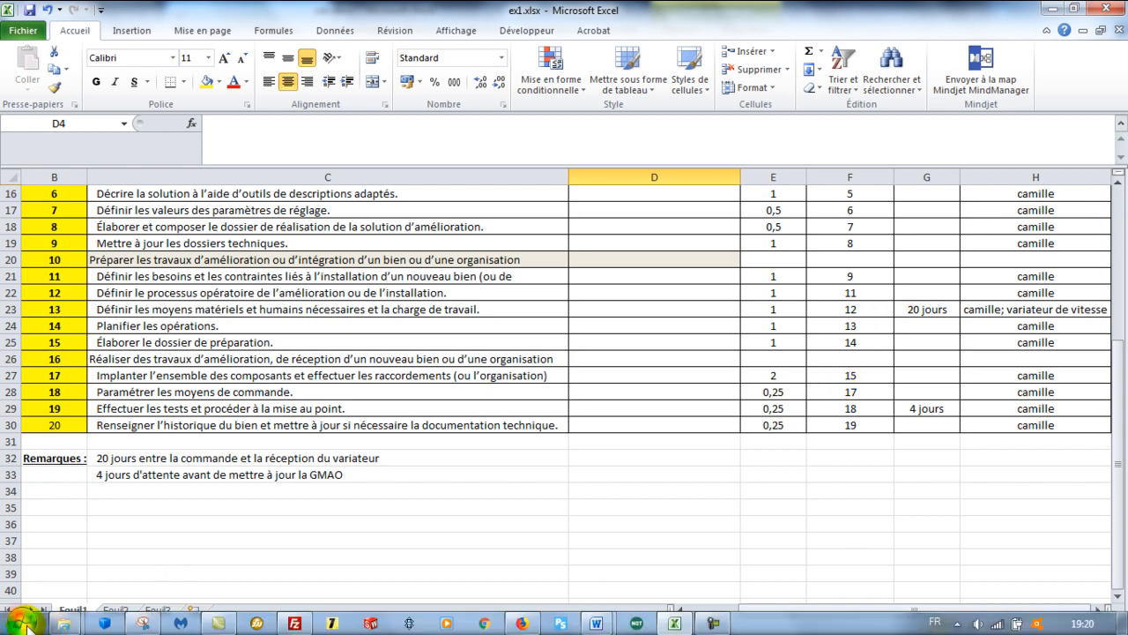
- Find OpenProj among the installed programs and launch it
left_click(25, 623)
type("ope")
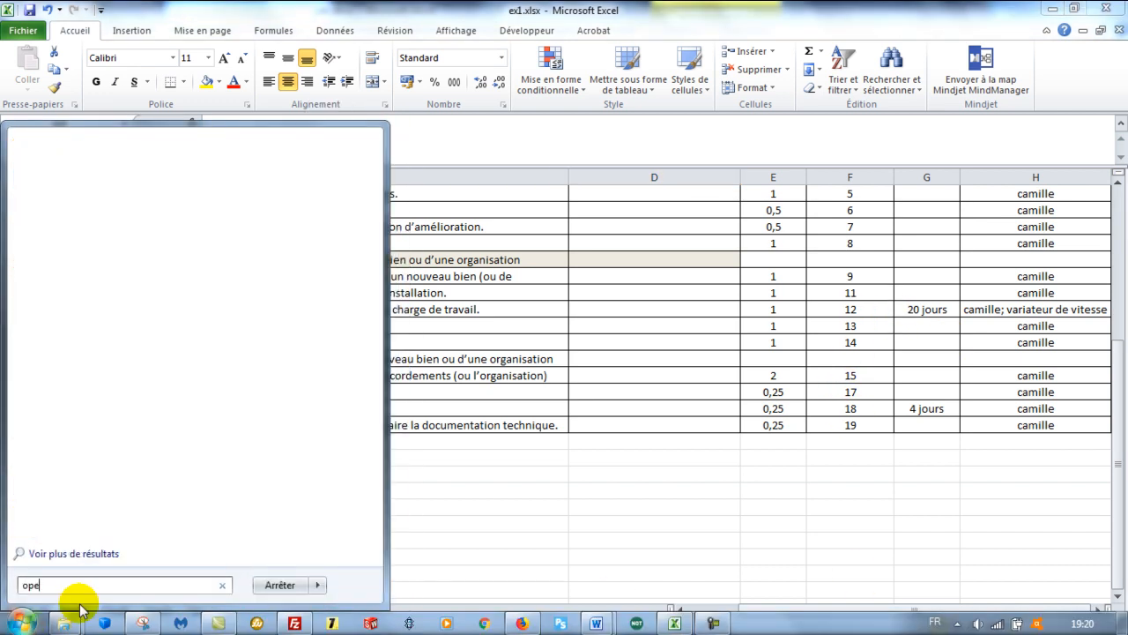
type("nproj")
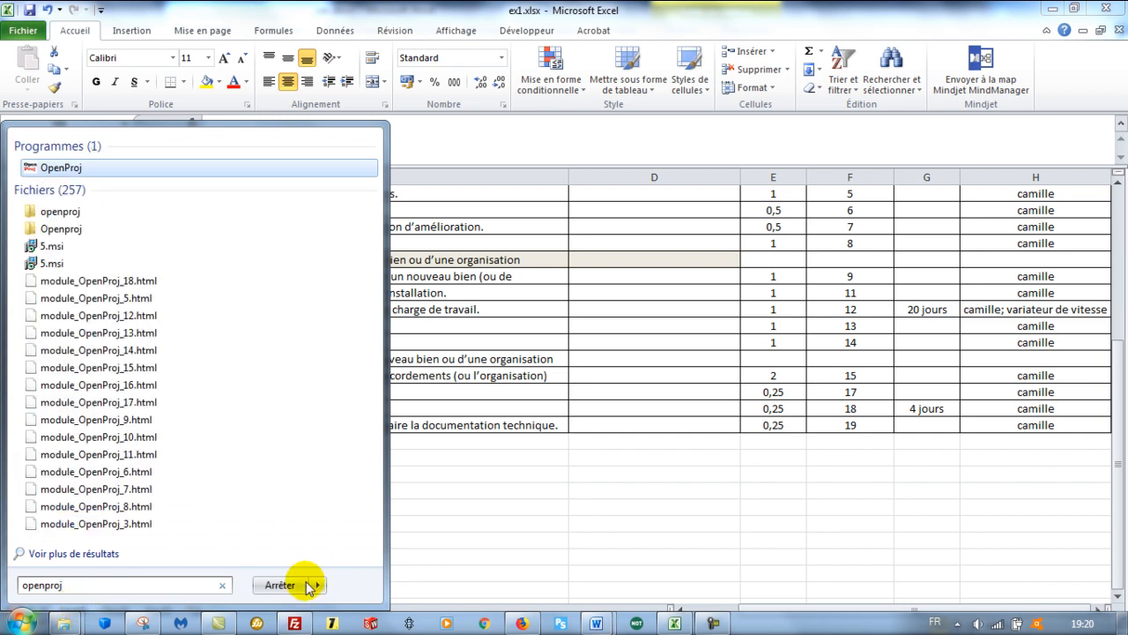
left_click(88, 168)
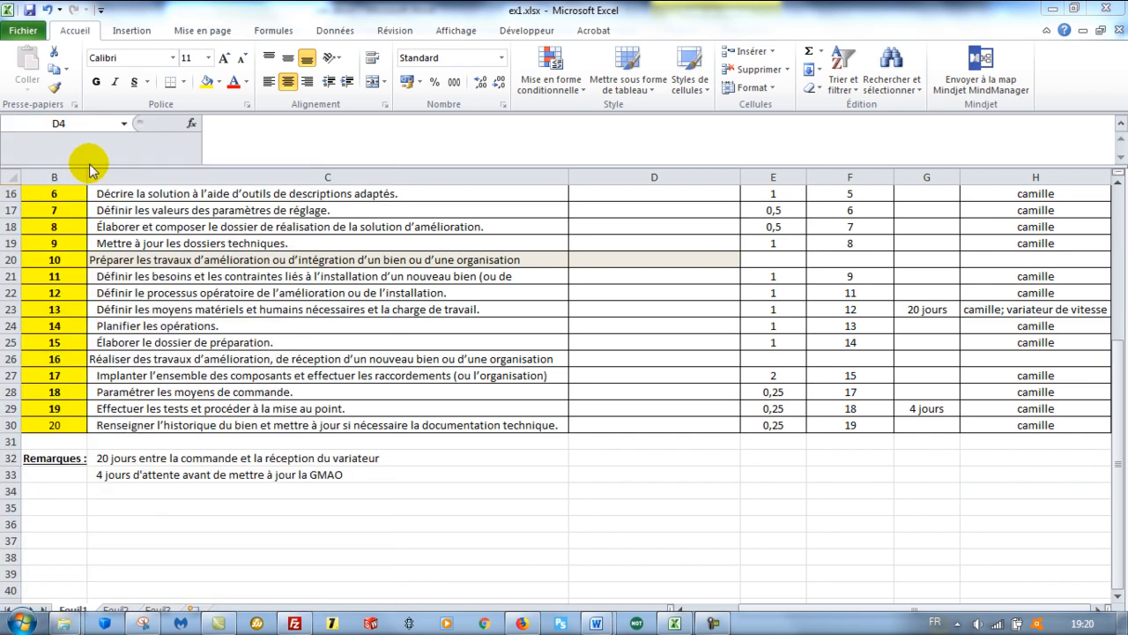
- Create a new OpenProj project named "d"
left_click(407, 317)
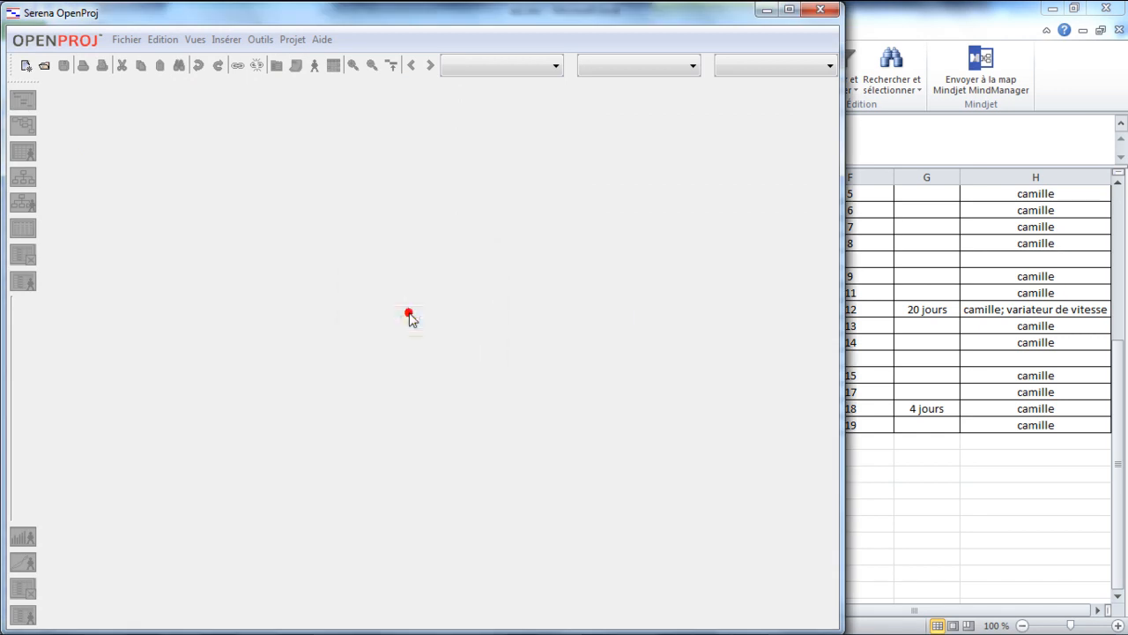
type("d")
left_click(312, 269)
type("d")
left_click(359, 414)
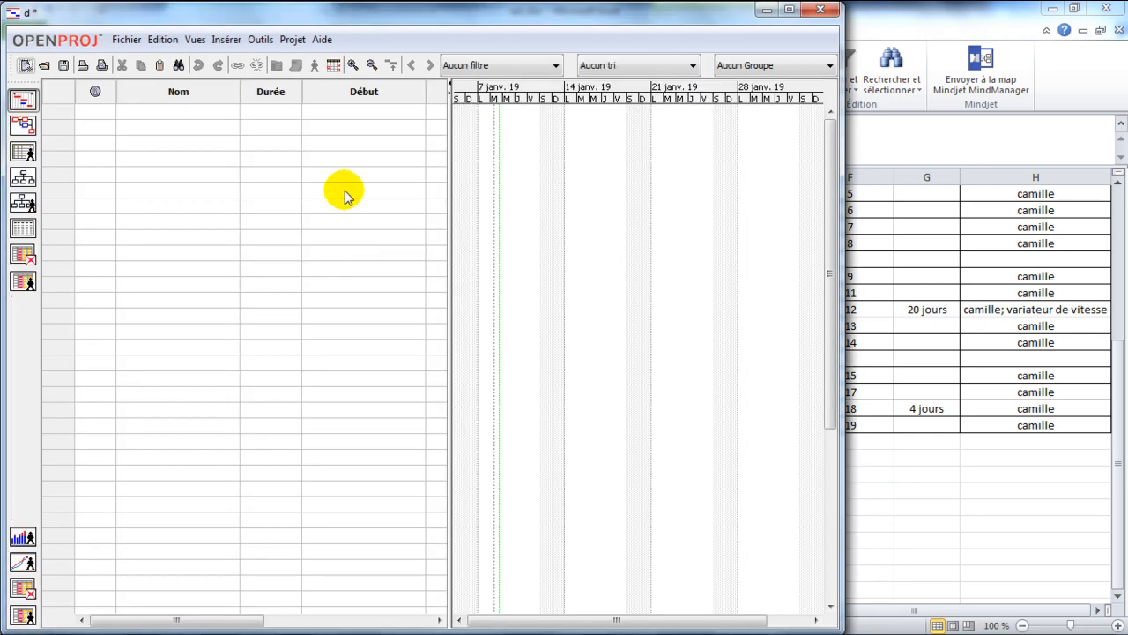
- Create a new base calendar whose name is "cal_" followed by the student's first name
left_click(334, 65)
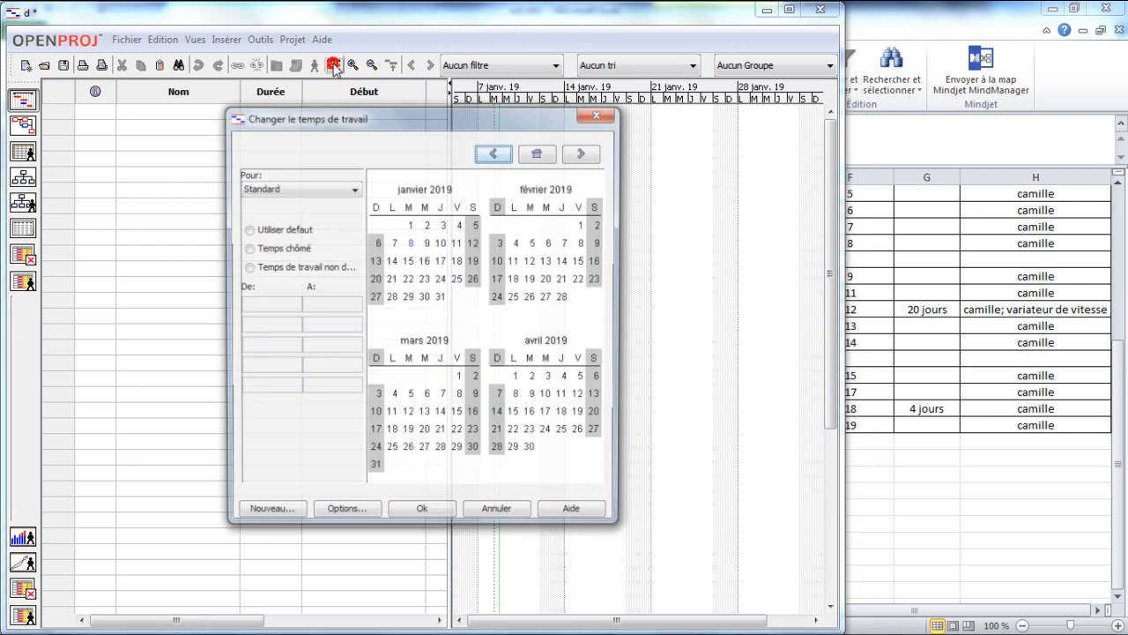
left_click(263, 517)
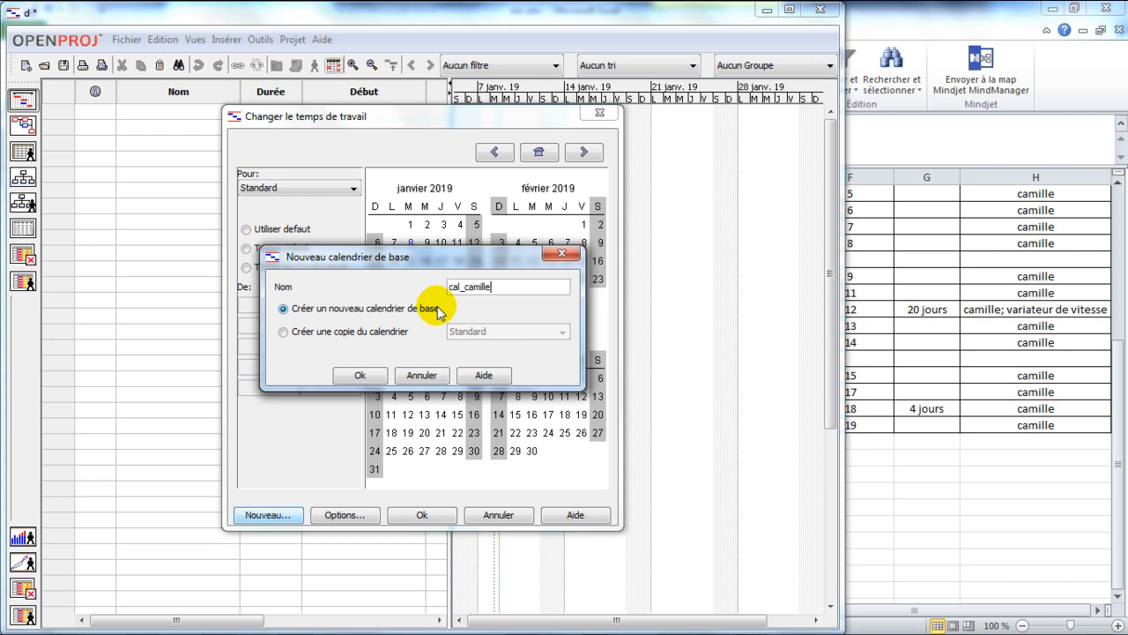
left_click(362, 374)
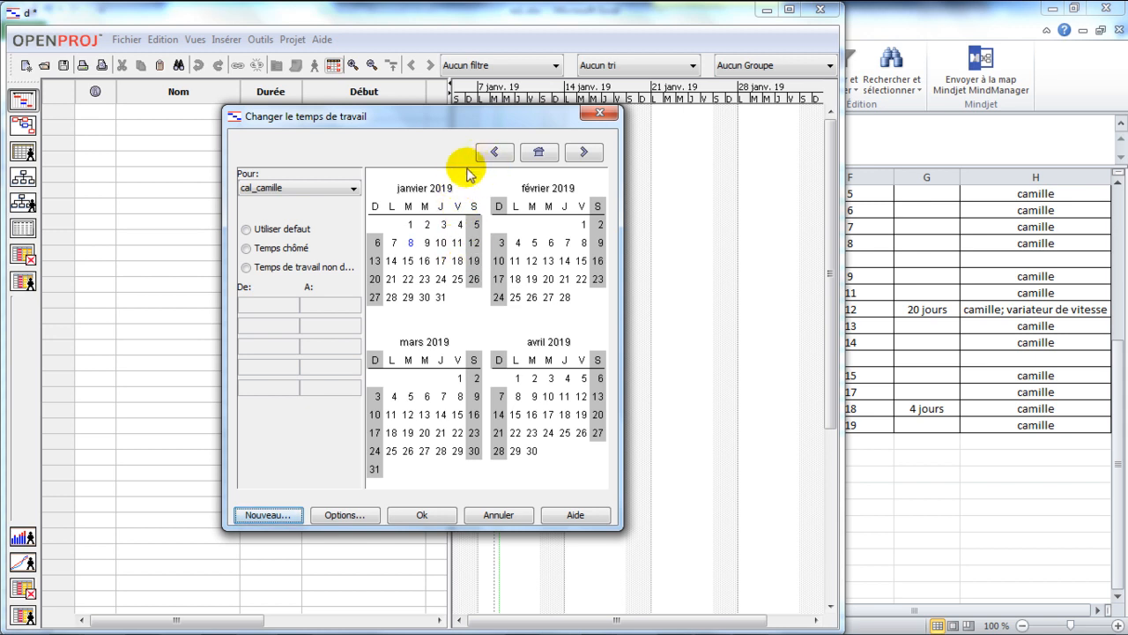
- Switch all Fridays in the student's new calendar to non-default working time
left_click(495, 152)
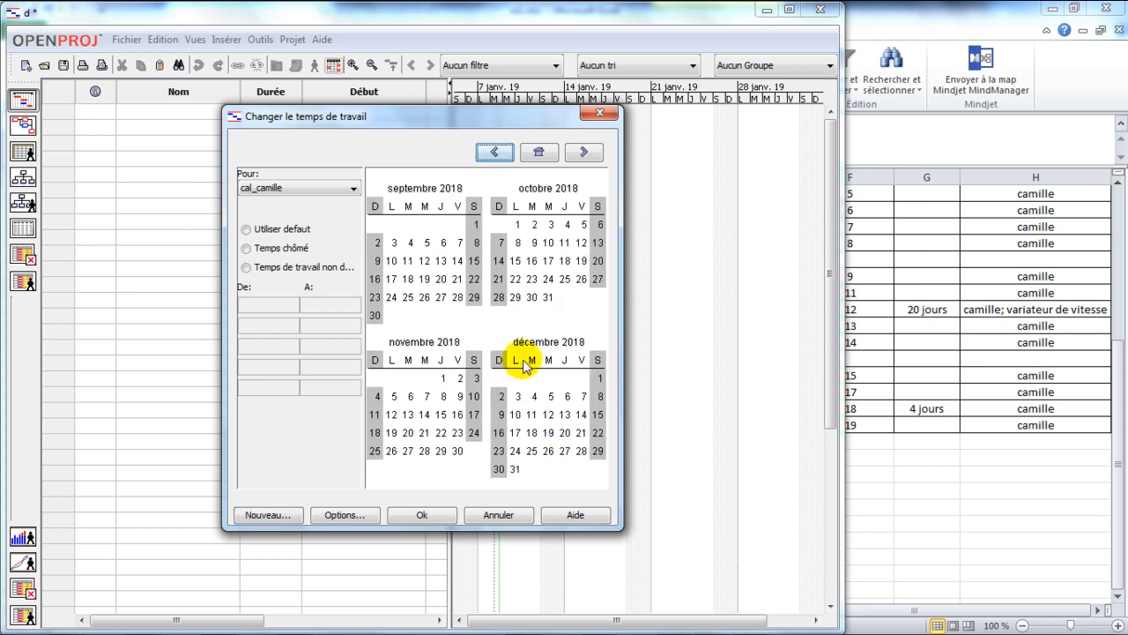
left_click(582, 208)
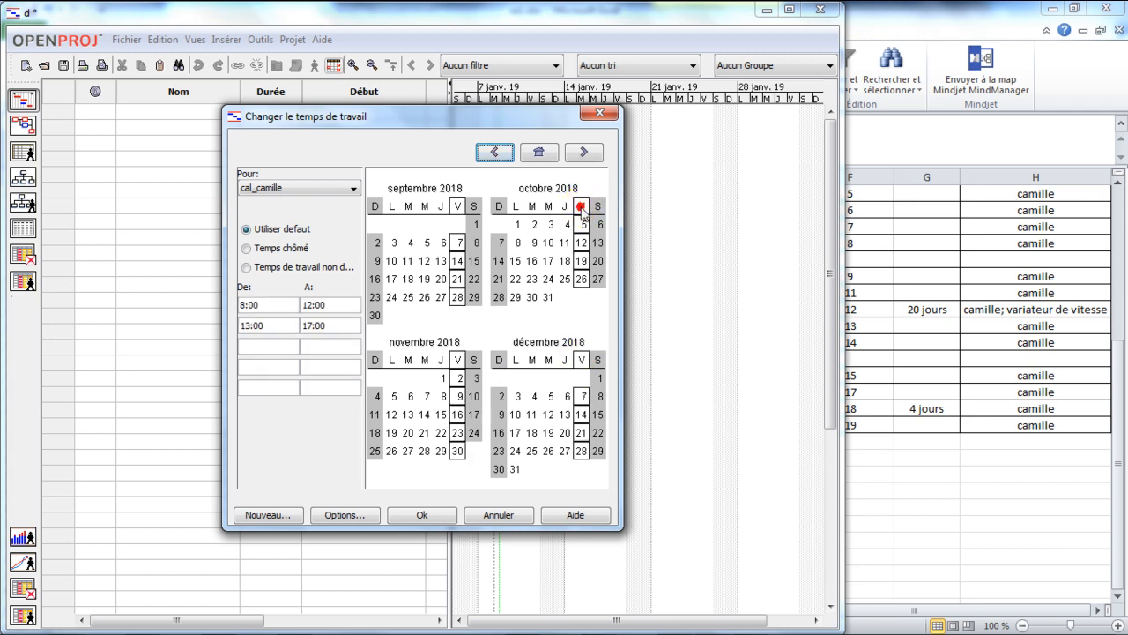
left_click(252, 268)
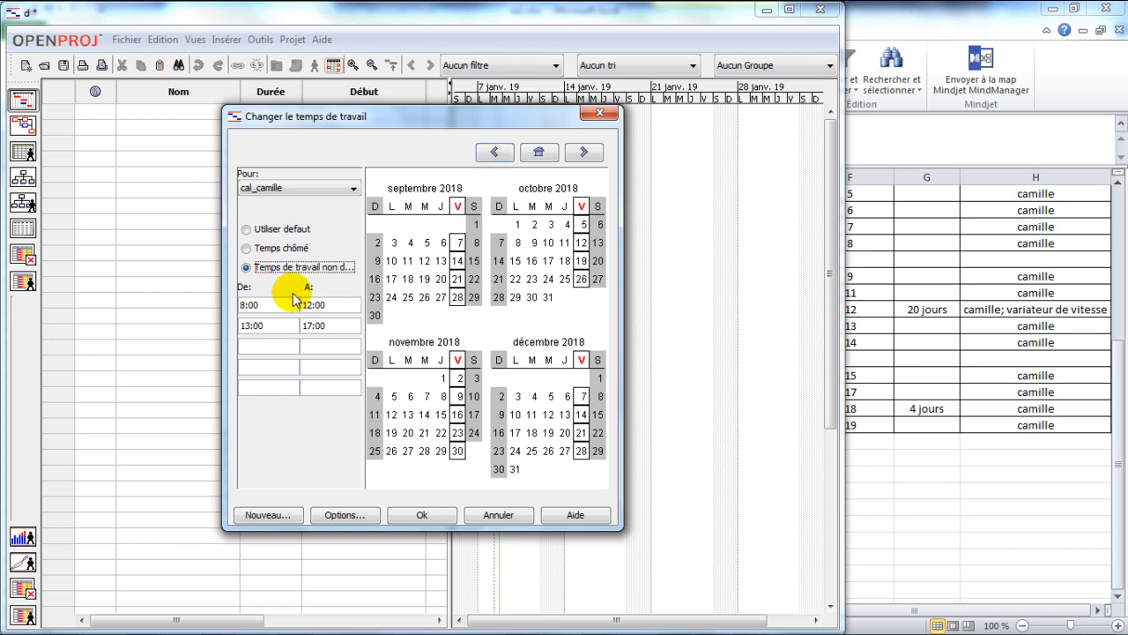
- Try to limit Fridays' working hours to 8:00–11:30 by clearing the 13:00–17:00 period and confirming the calendar
left_click(338, 326)
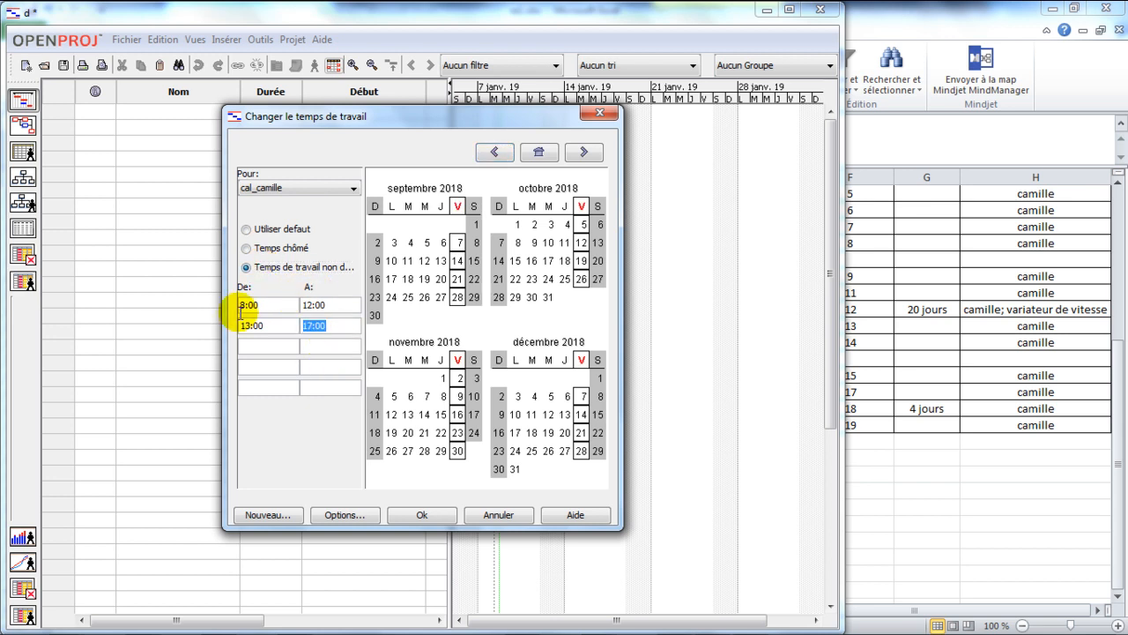
key("Delete")
left_click(278, 325)
key("Delete")
left_click(342, 304)
type("1")
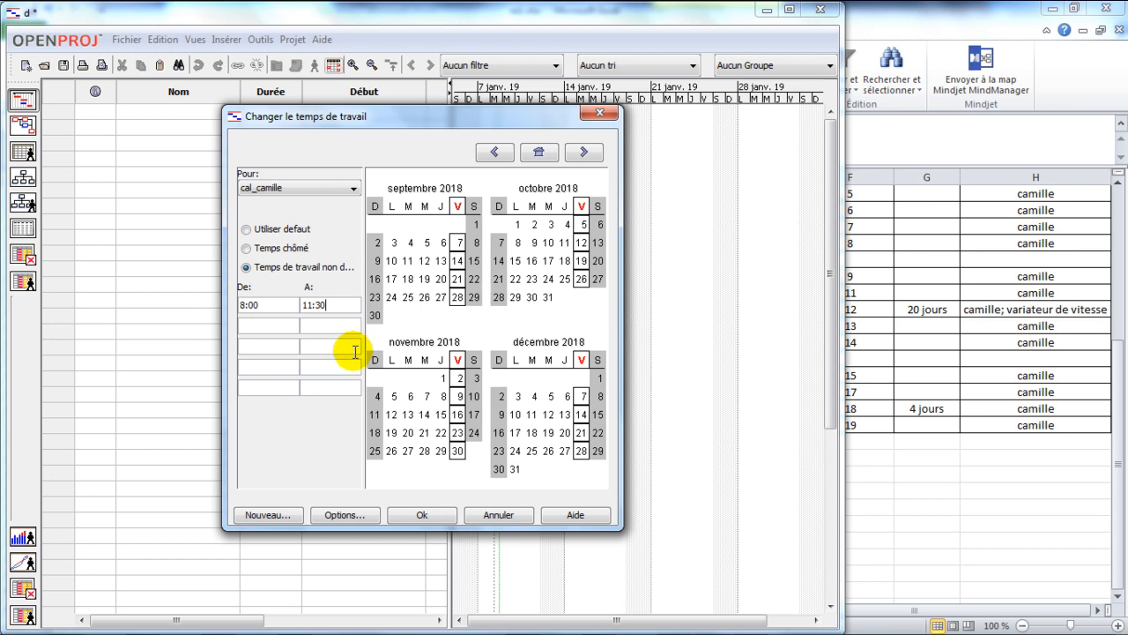
key("Return")
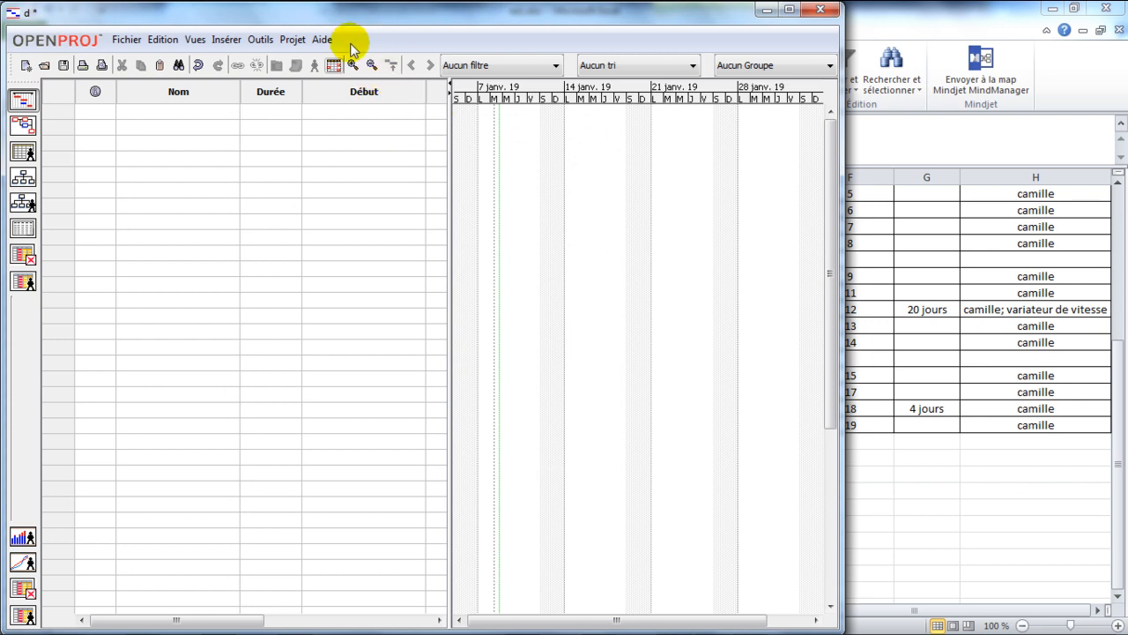
- Reopen the student's calendar and set Fridays' only working period to 8:00–11:30, removing the afternoon period
left_click(332, 66)
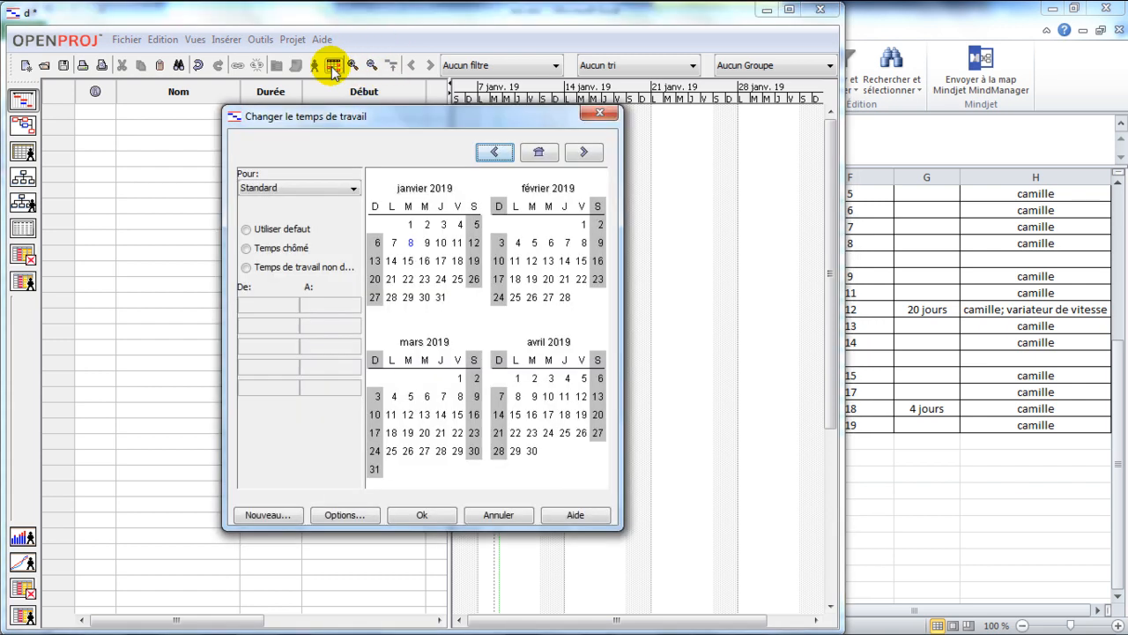
left_click(288, 187)
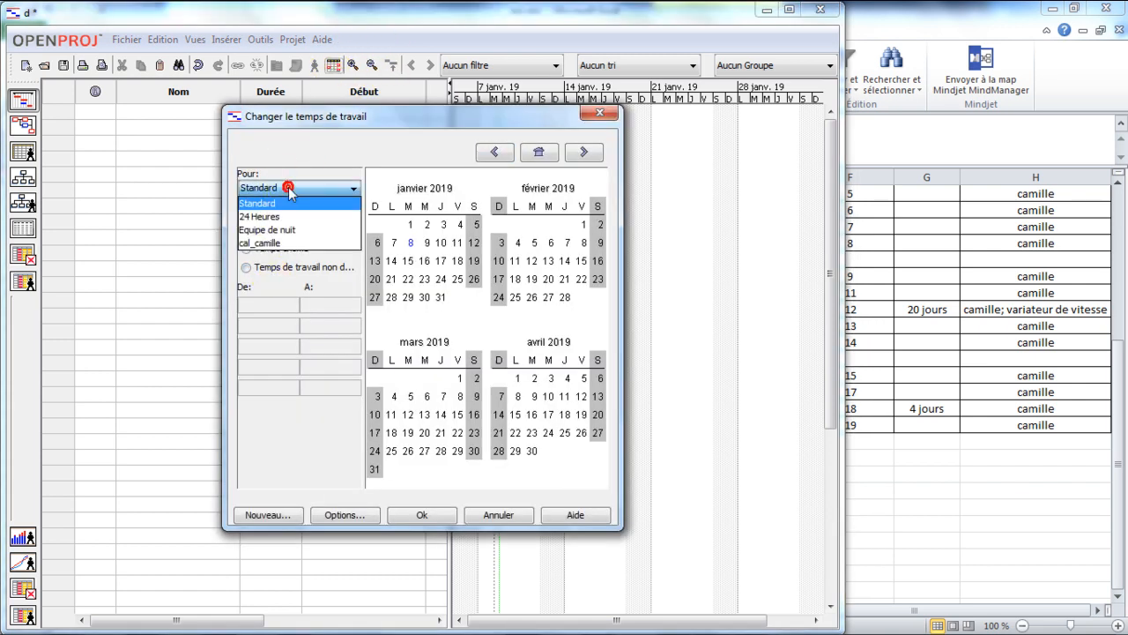
left_click(266, 243)
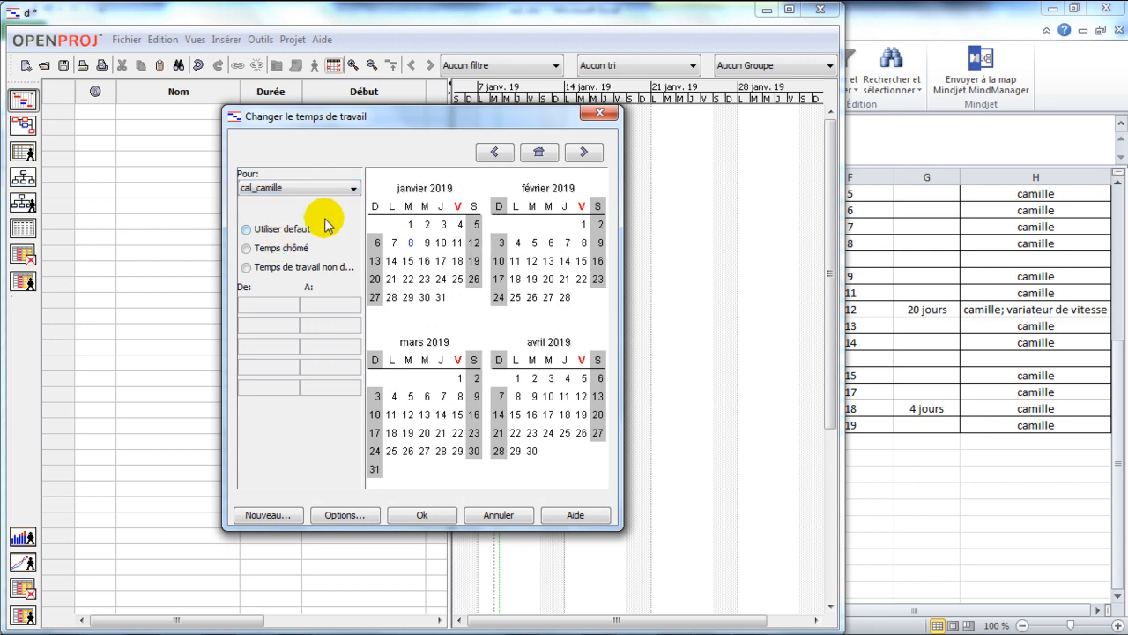
left_click(457, 206)
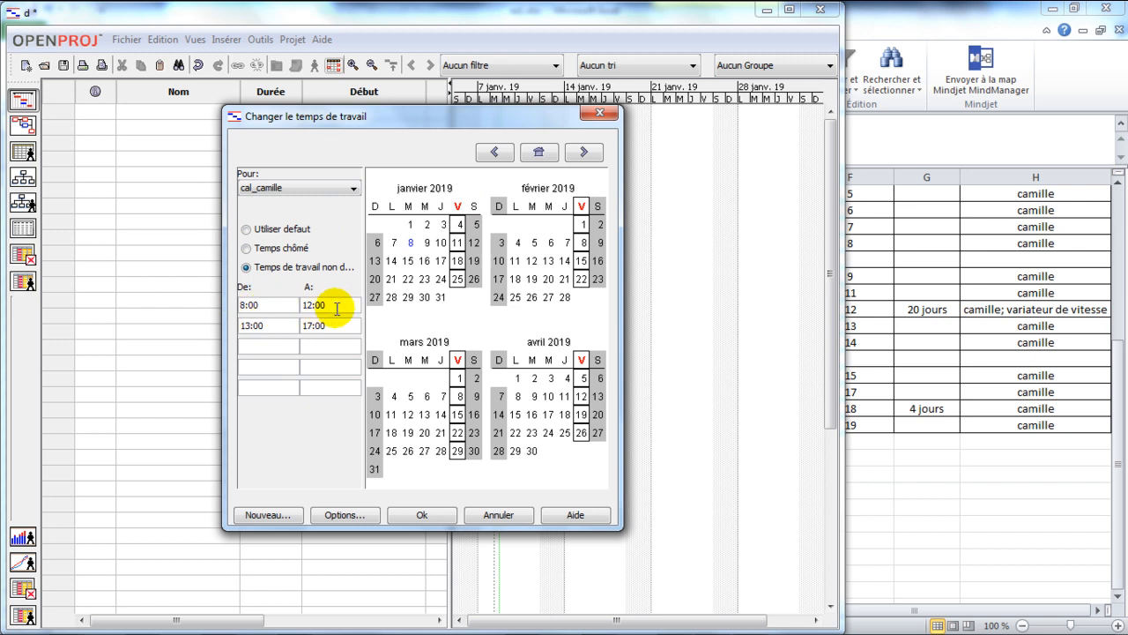
double_click(342, 324)
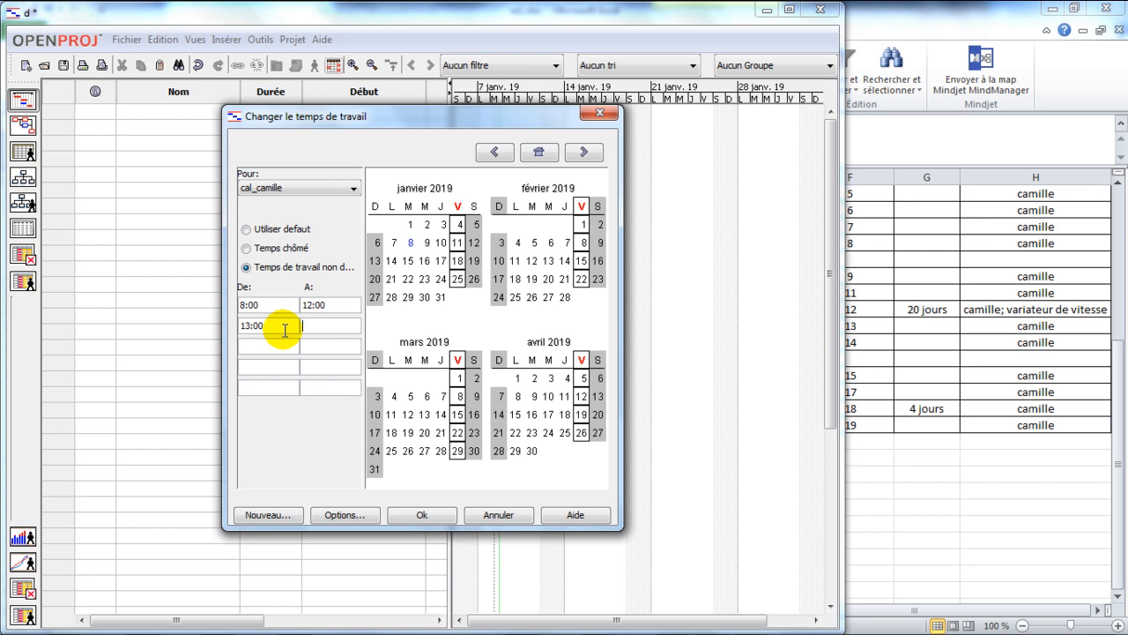
left_click_drag(285, 326, 220, 325)
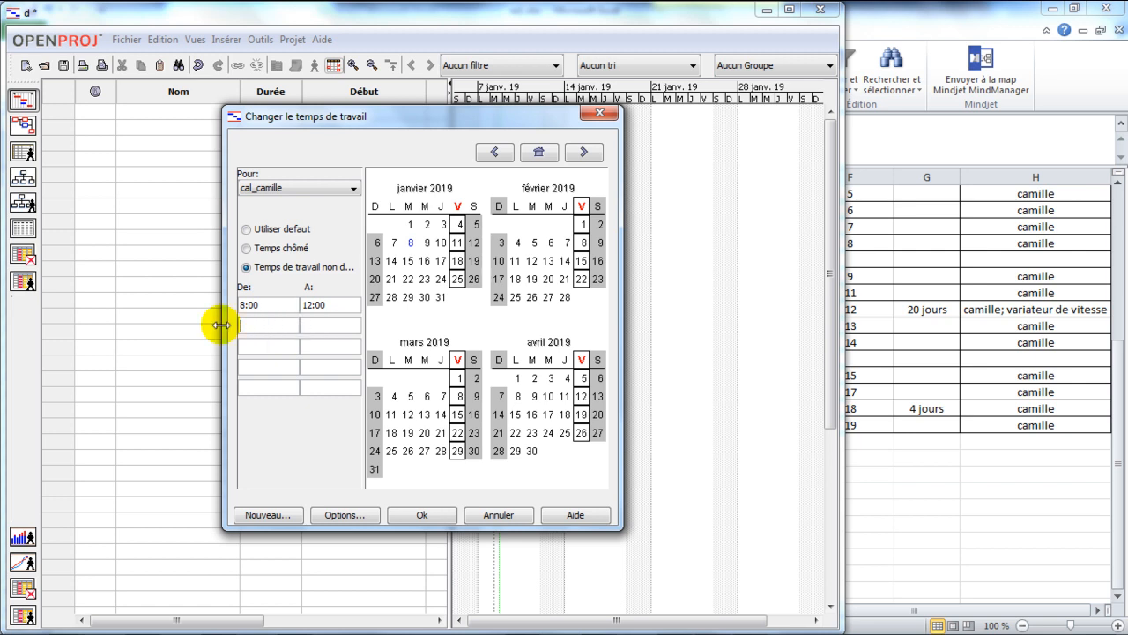
double_click(331, 305)
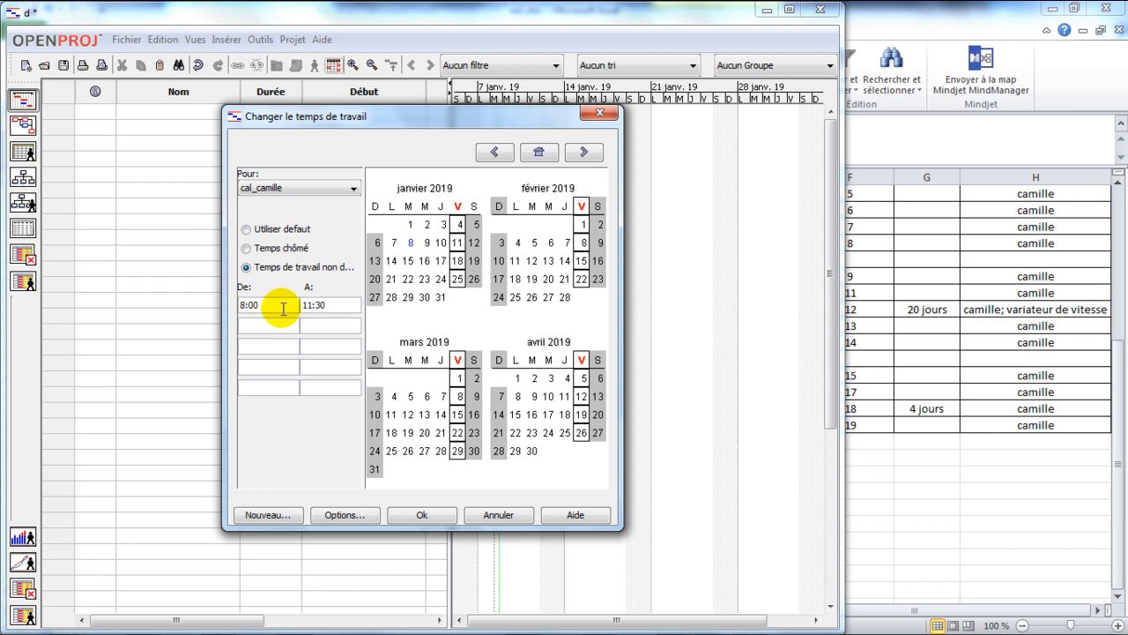
key("Return")
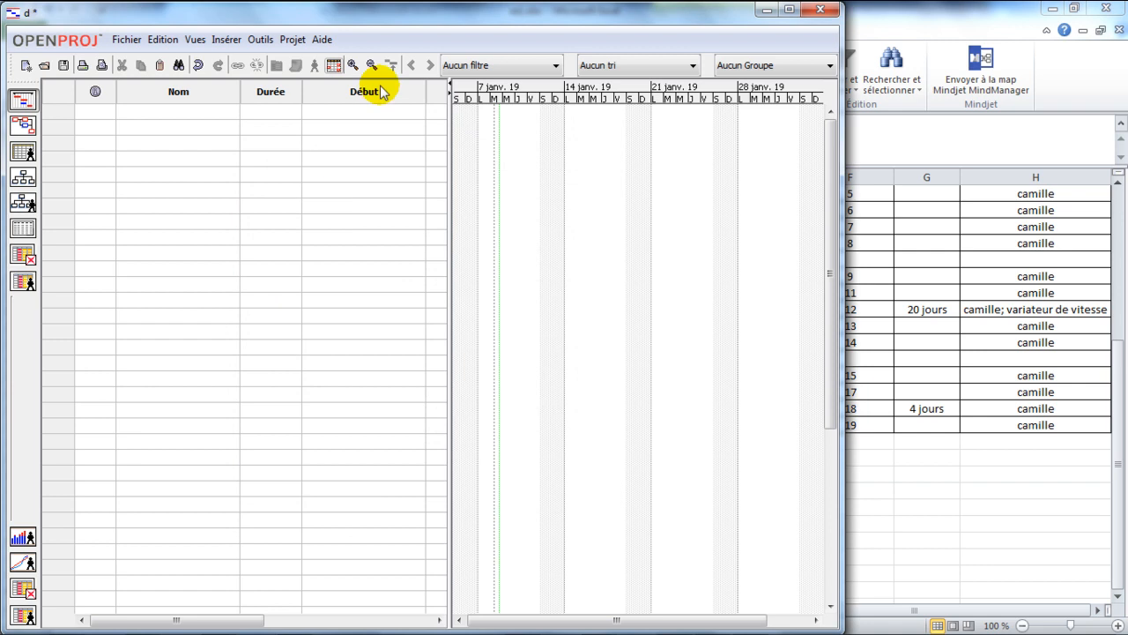
- Check the Friday working hours stored in the student's calendar, then close the working time settings
left_click(333, 65)
left_click(297, 189)
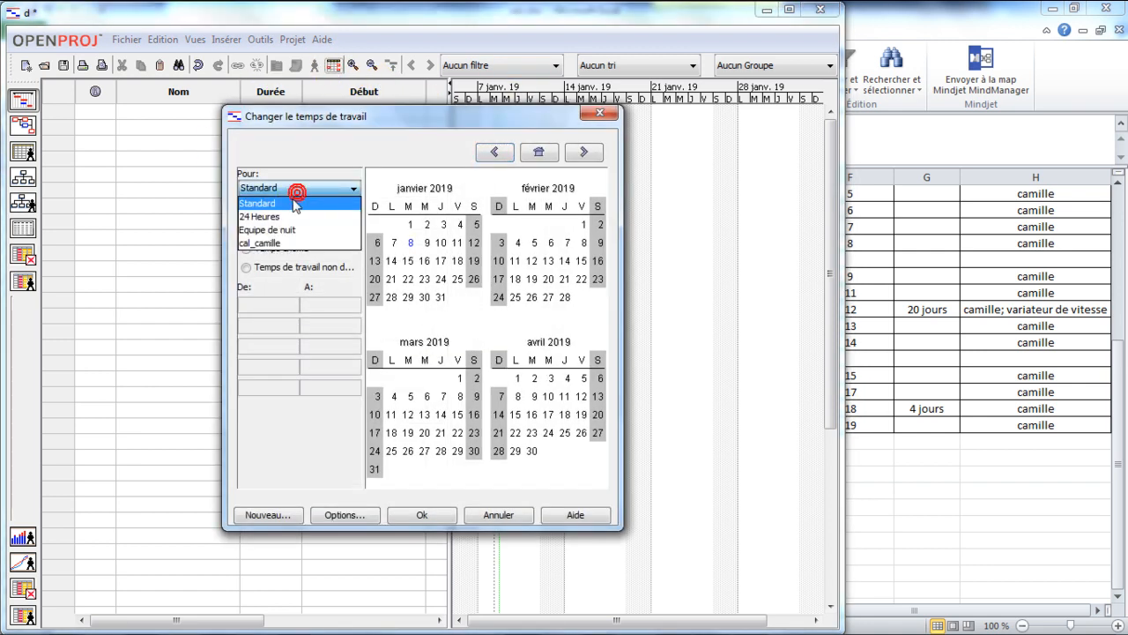
left_click(293, 237)
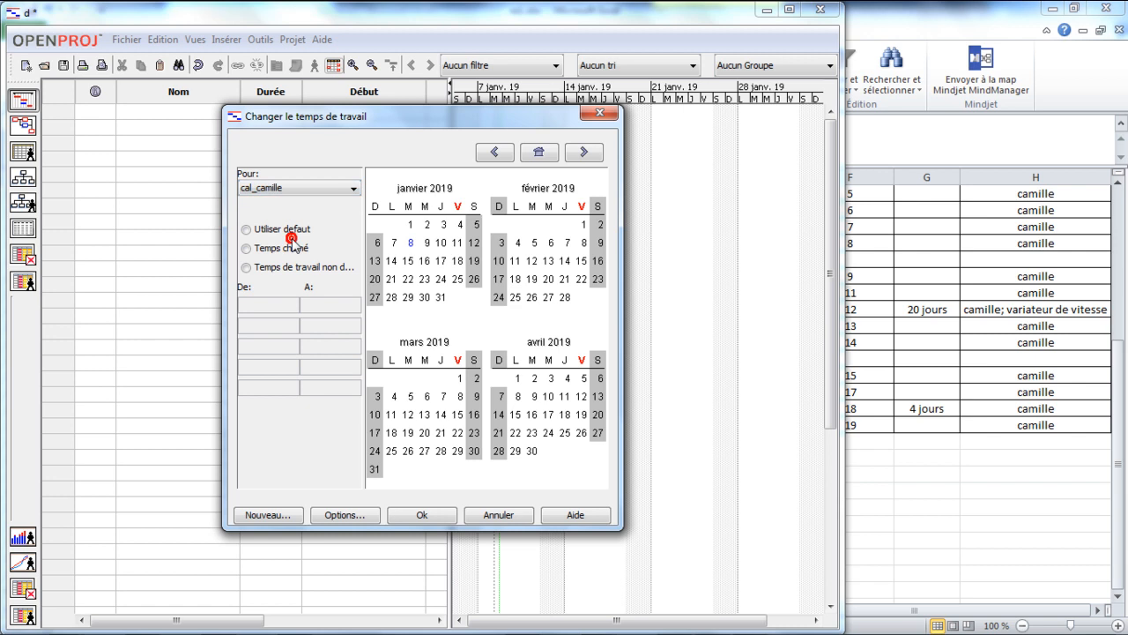
left_click(456, 208)
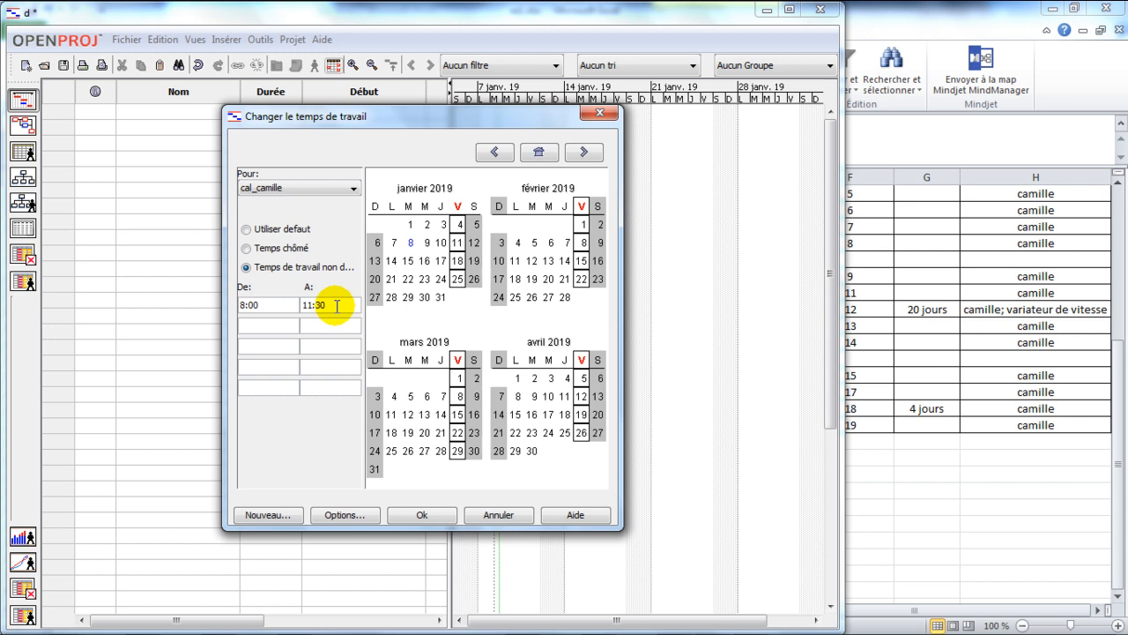
left_click(427, 517)
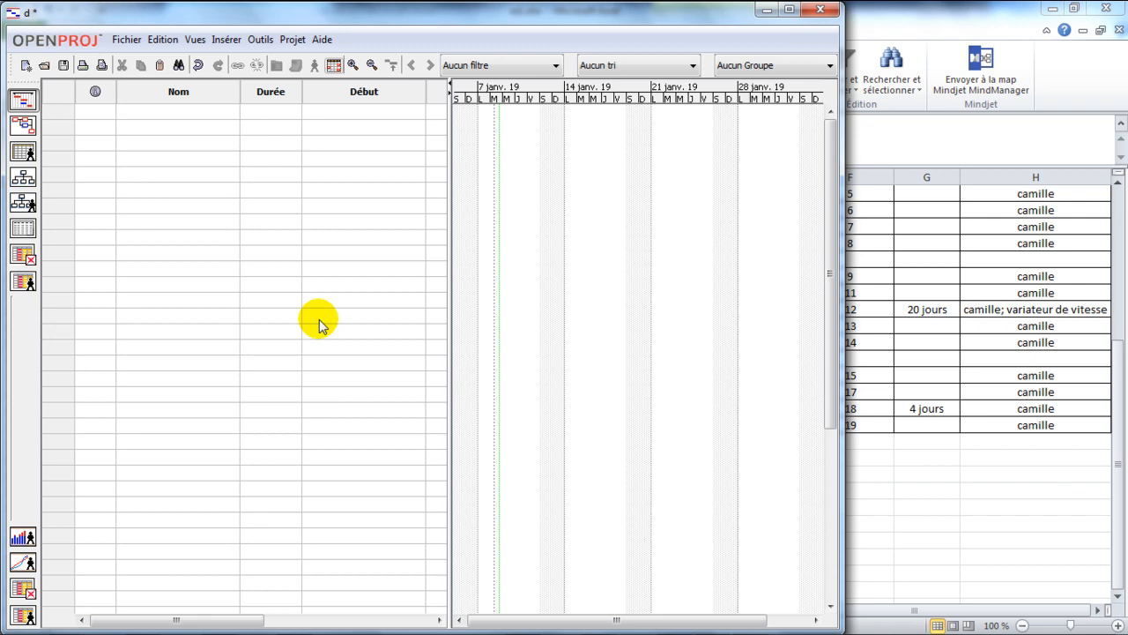
- Switch to the Word document TP56 GANTT.docx and read the planning instructions below the contract table
left_click(944, 482)
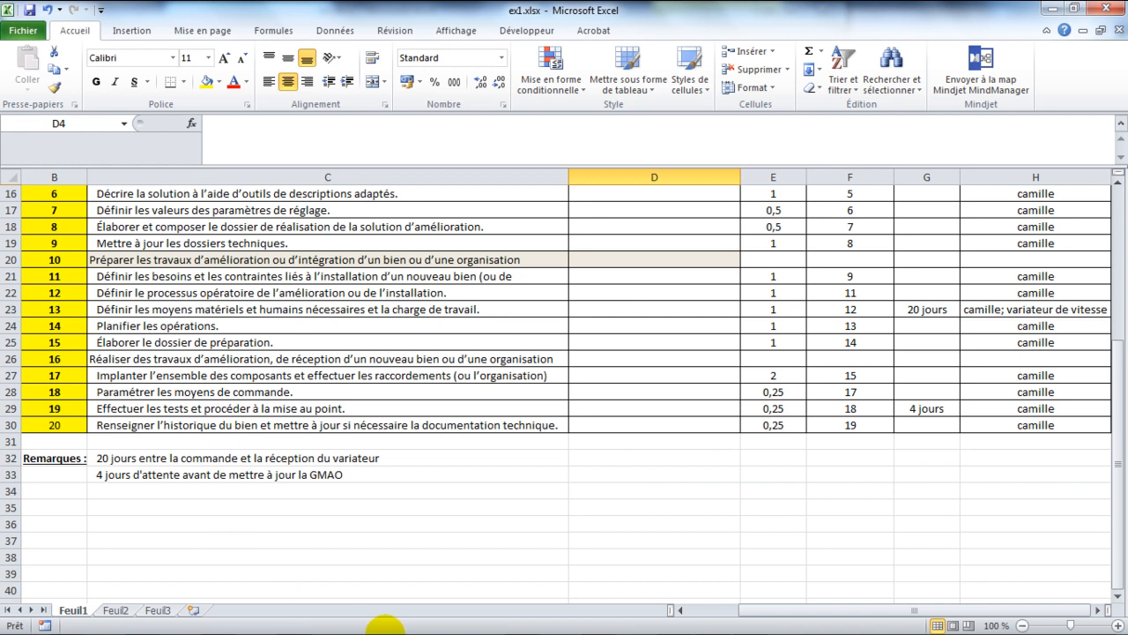
mouse_move(597, 624)
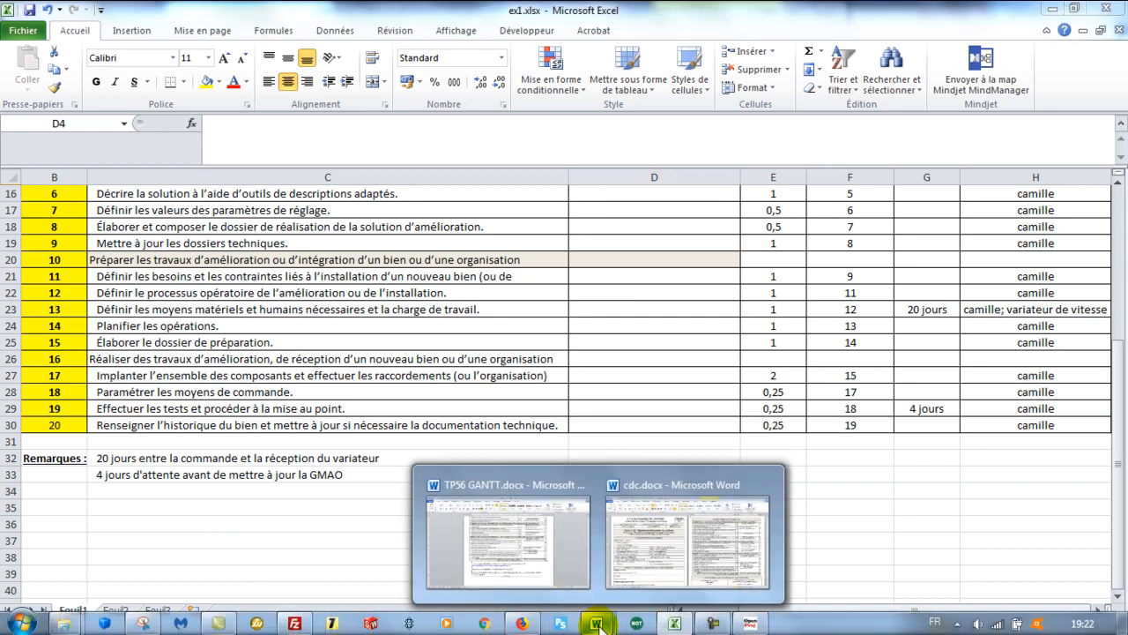
left_click(503, 520)
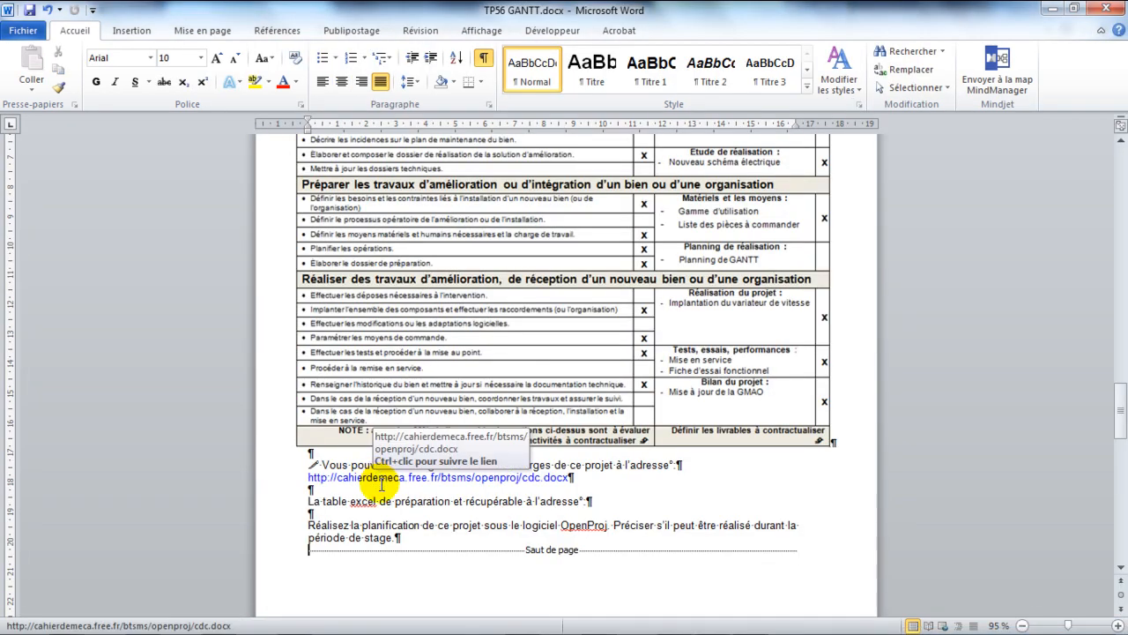
scroll(353, 476, "down", 3)
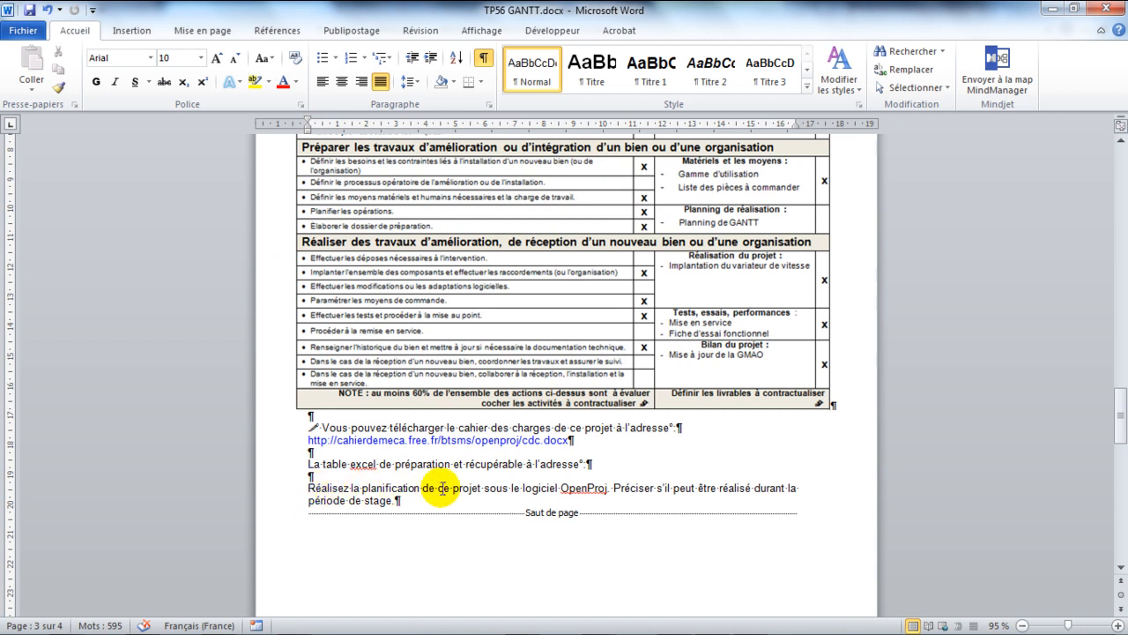